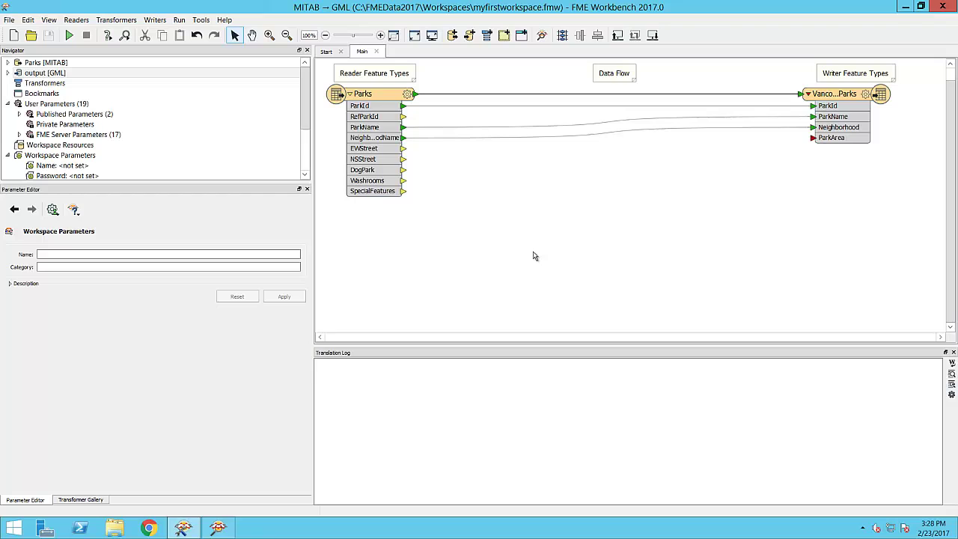
- Expand the Calculated Values category in the Transformer Gallery and select AreaCalculator
click(82, 500)
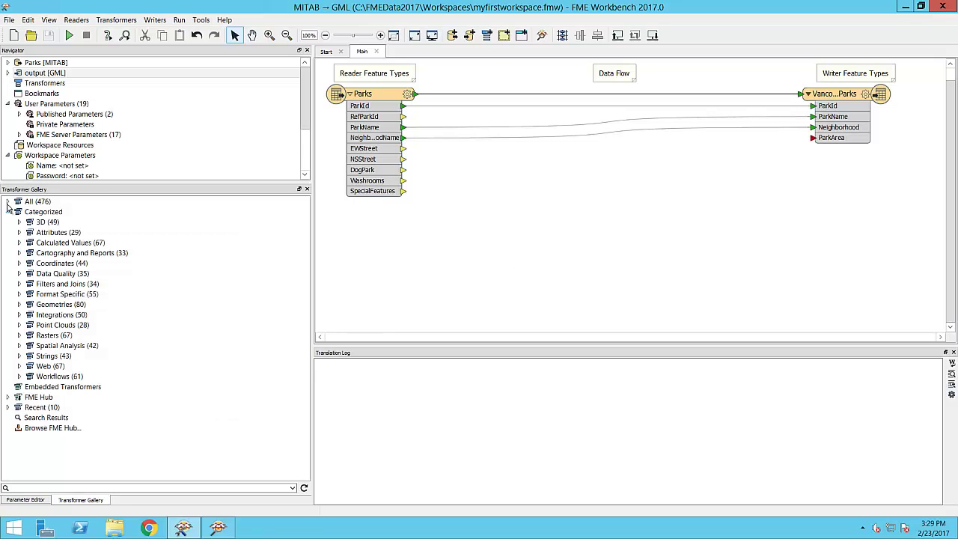
click(8, 202)
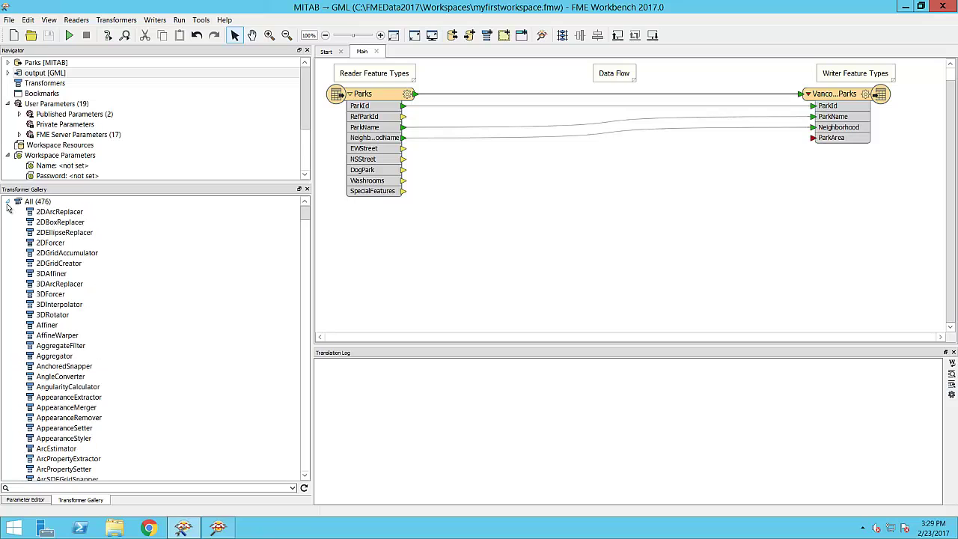
click(7, 202)
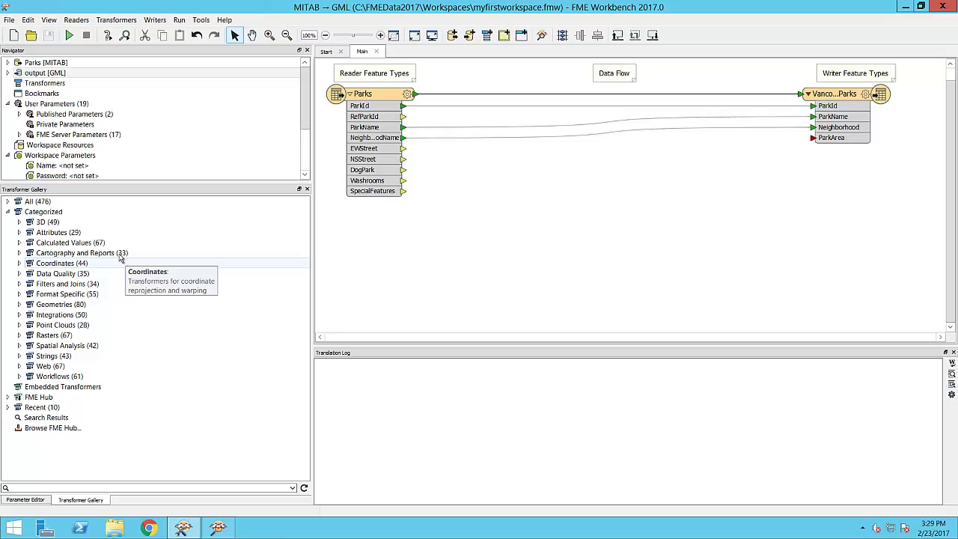
click(19, 244)
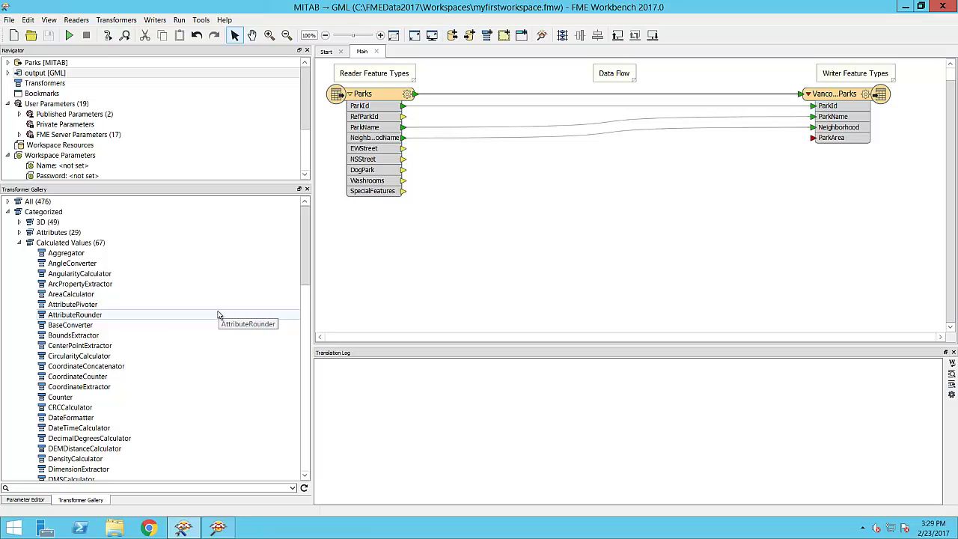
click(137, 298)
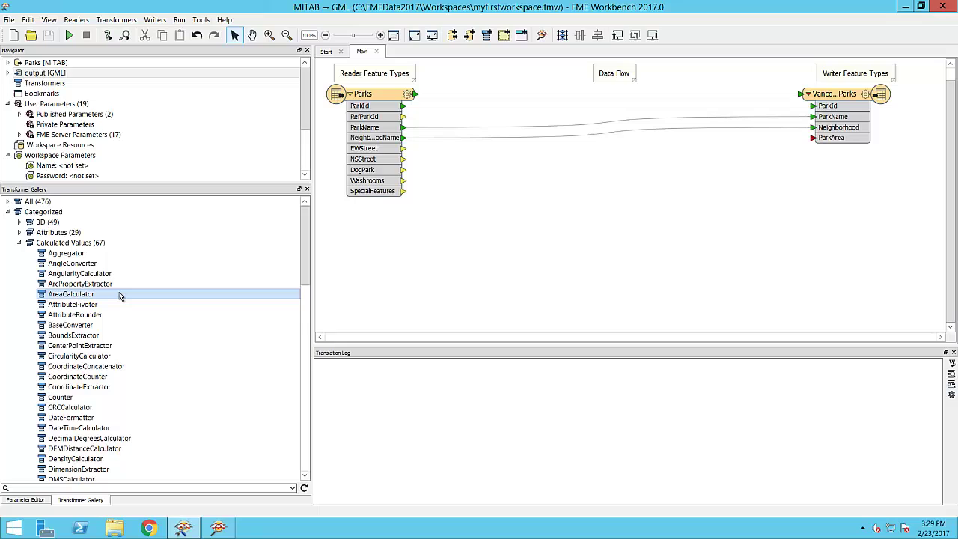
- Add an AreaCalculator and drop it onto the Parks-to-VancouverParks connection
double_click(120, 297)
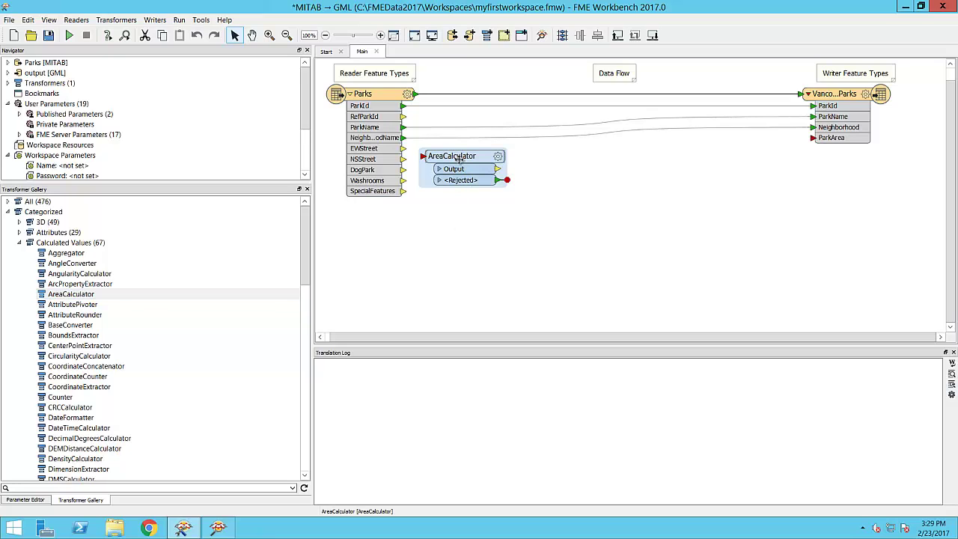
drag(464, 156, 494, 112)
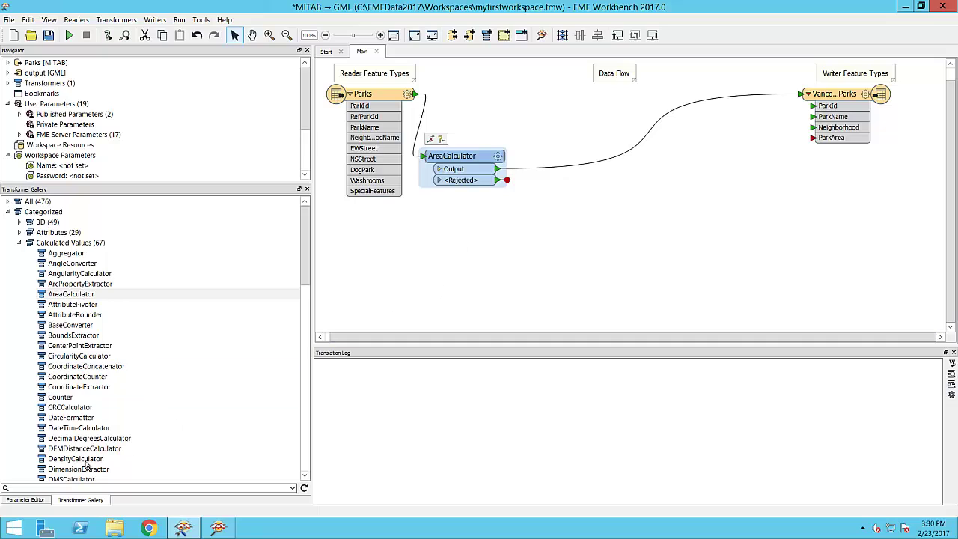
- Change AreaCalculator's Area Attribute from _area to ParkArea and apply it
click(28, 502)
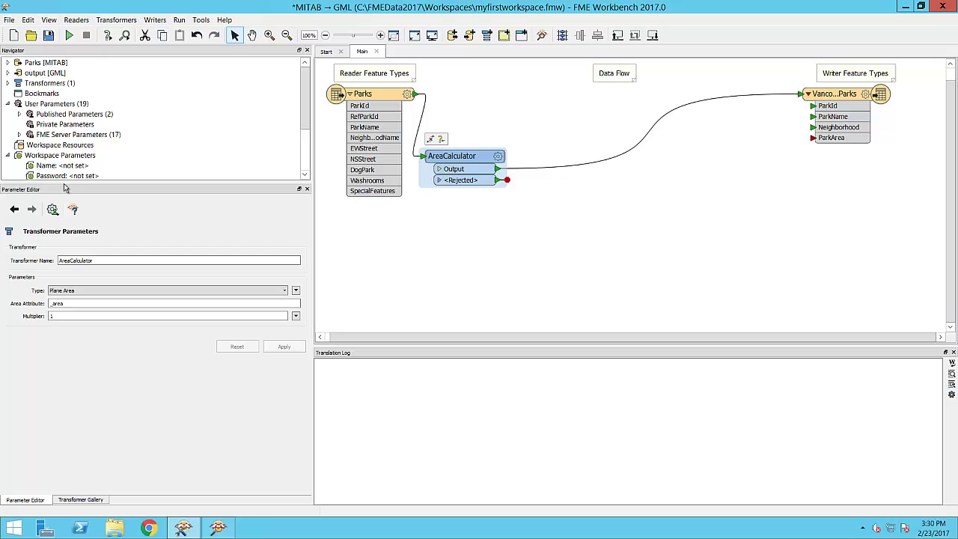
double_click(81, 302)
key(BackSpace)
text(Pa)
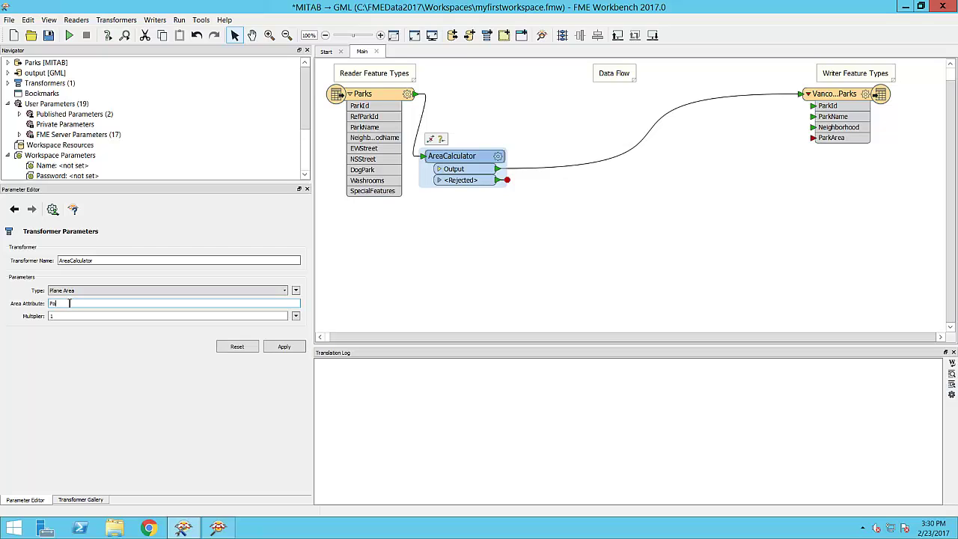
text(rkArea)
click(399, 282)
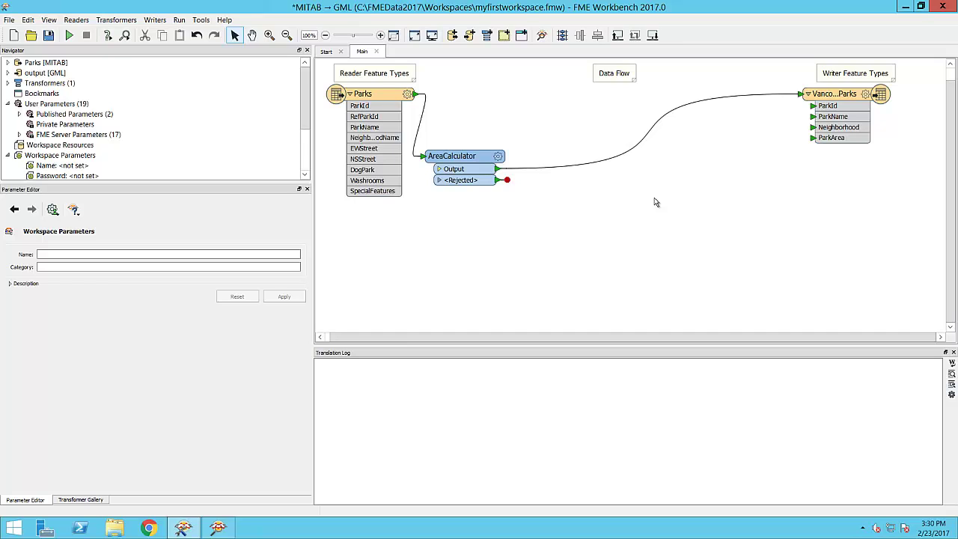
- Quick-add a Reprojector on the AreaCalculator-to-writer connection and wire AreaCalculator's Output to it
click(619, 160)
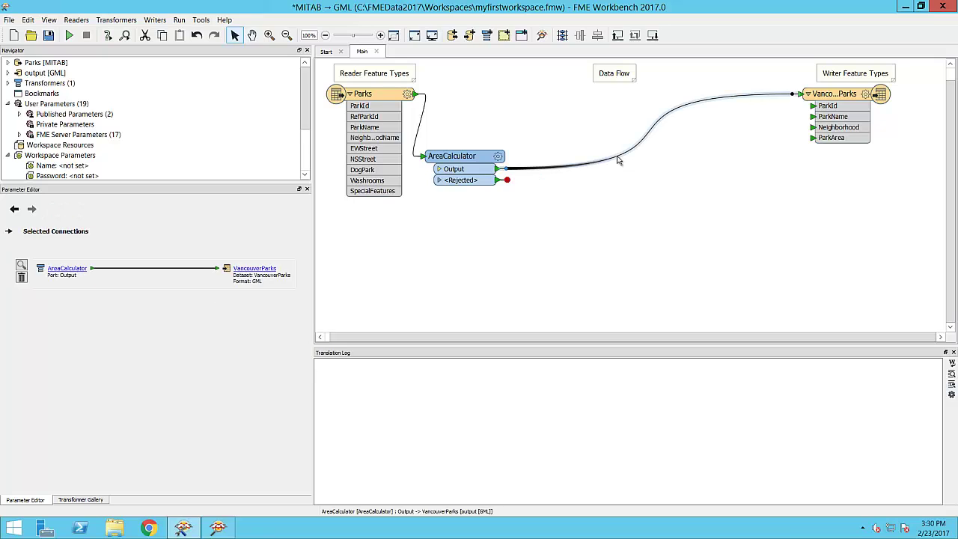
text(repro)
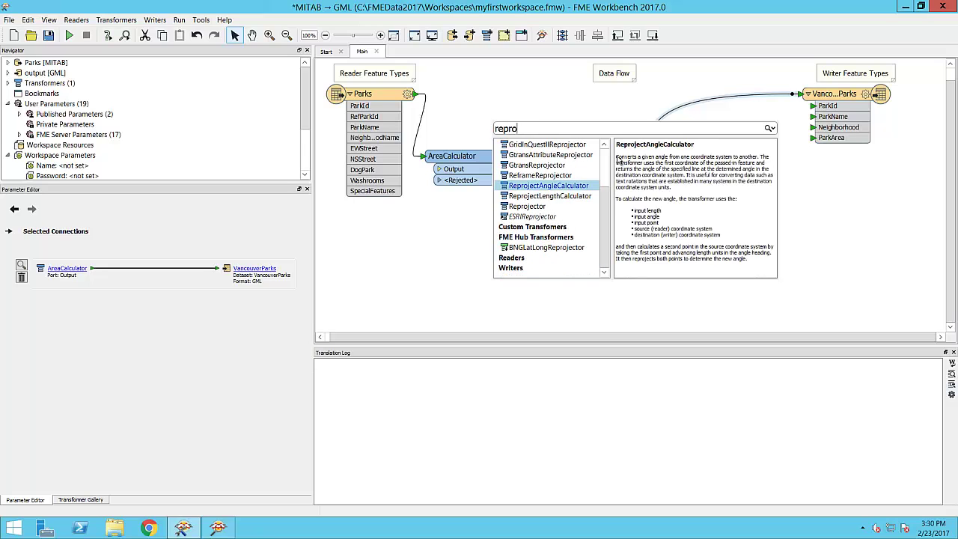
text(ject)
key(Down)
key(Down)
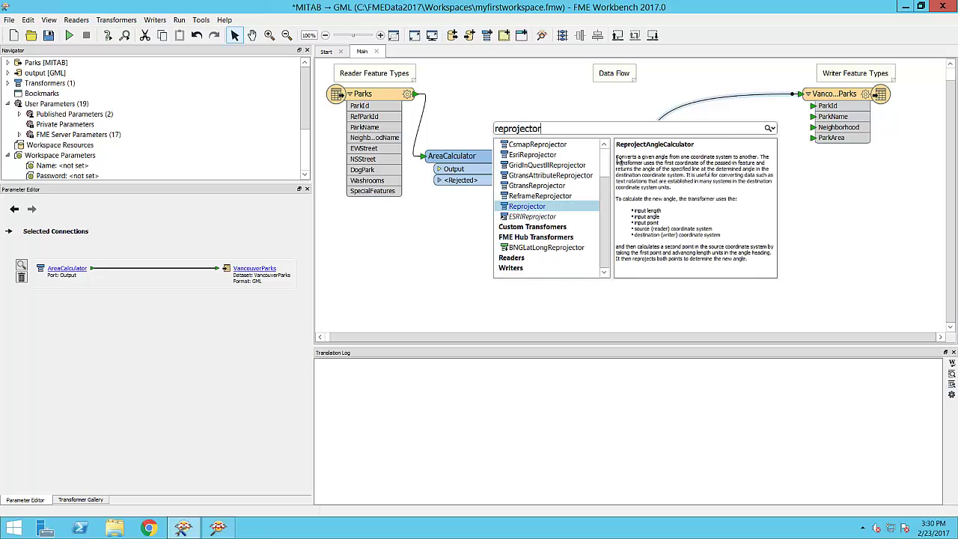
key(Return)
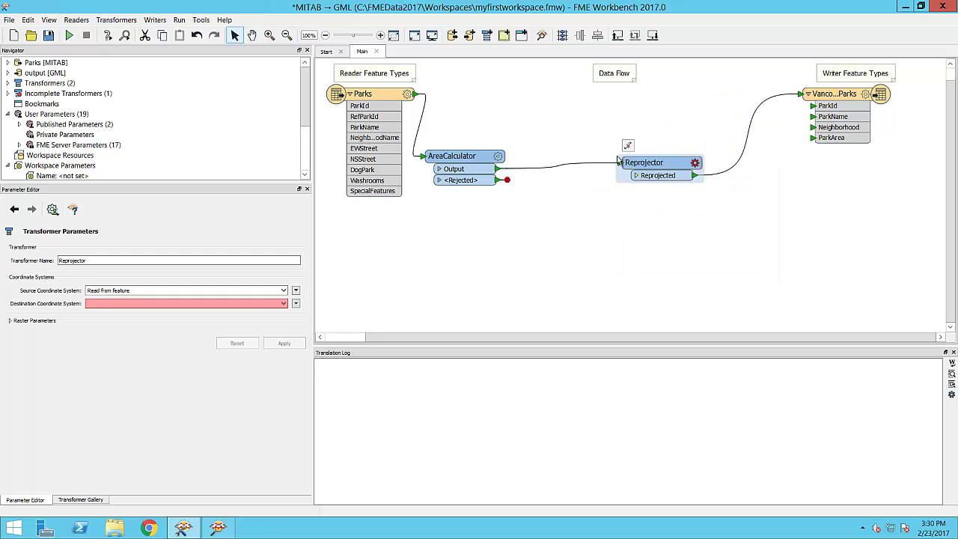
drag(618, 161, 621, 162)
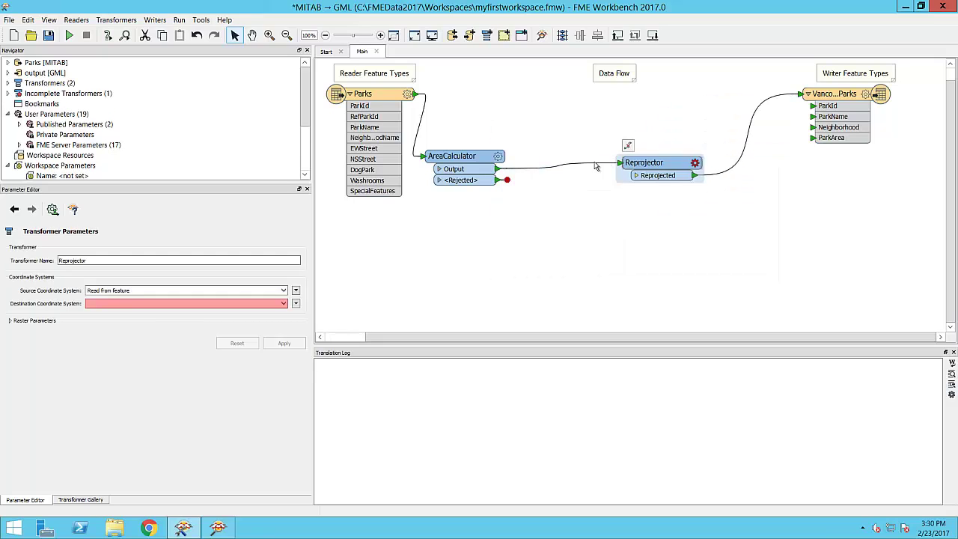
- Set the Reprojector's source coordinate system to UTM83-10 and destination to LL83, then apply
click(283, 291)
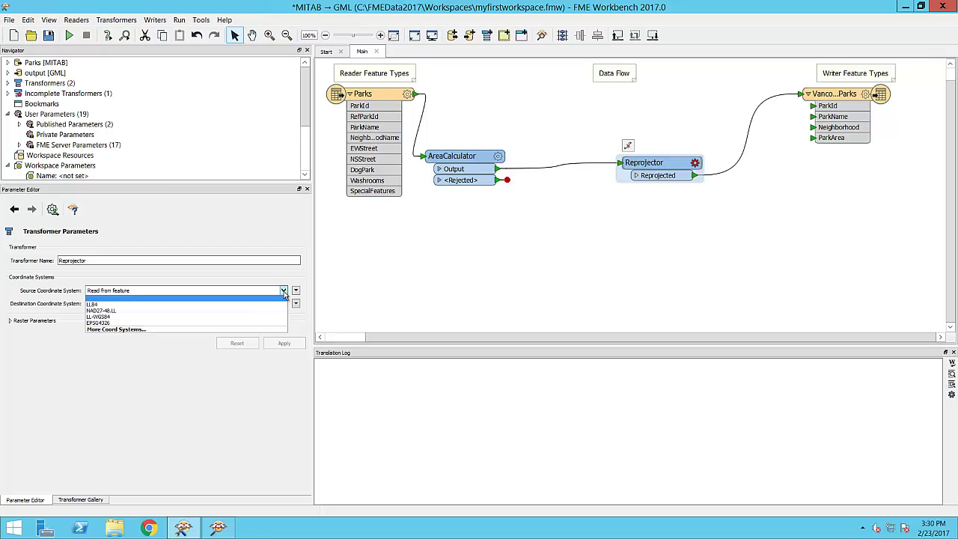
click(116, 329)
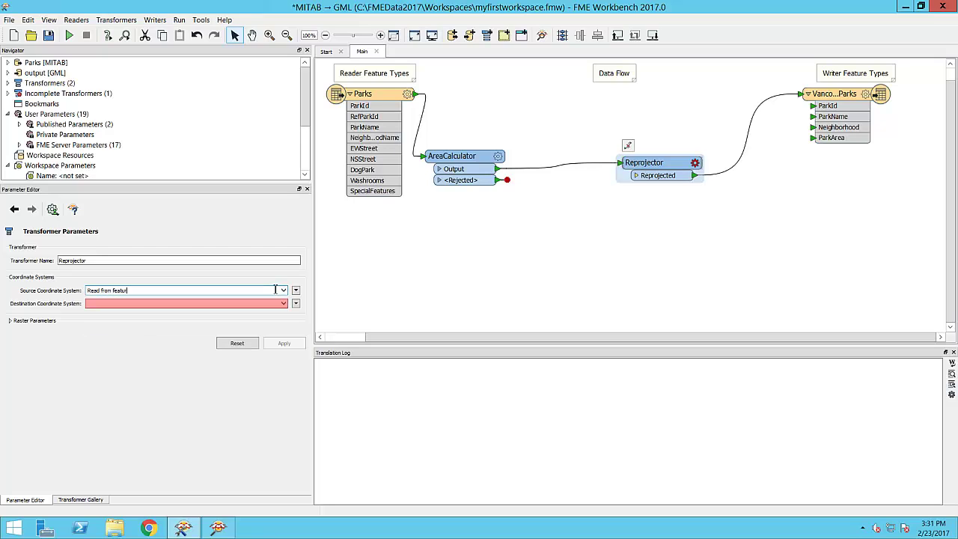
click(166, 291)
text(u)
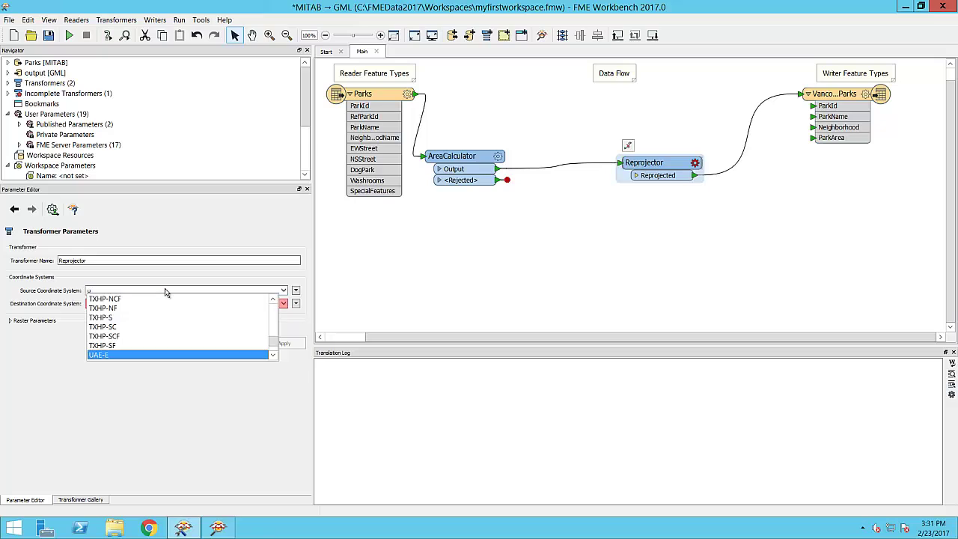
text(tm83-10)
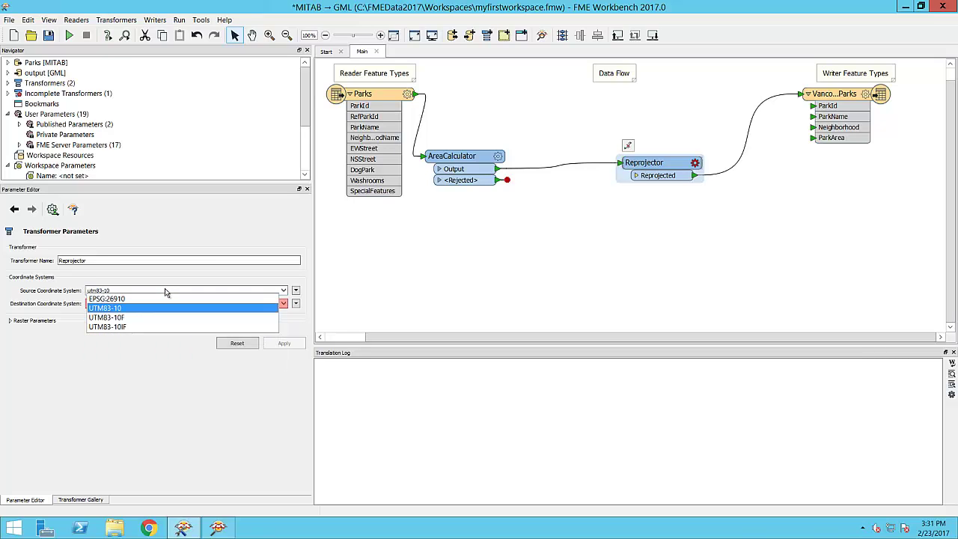
key(Return)
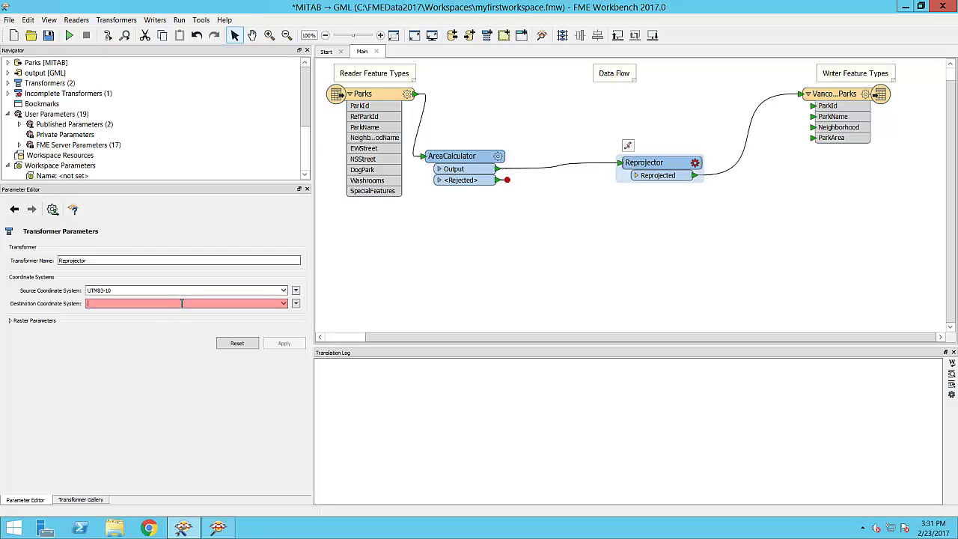
click(181, 303)
text(LL83)
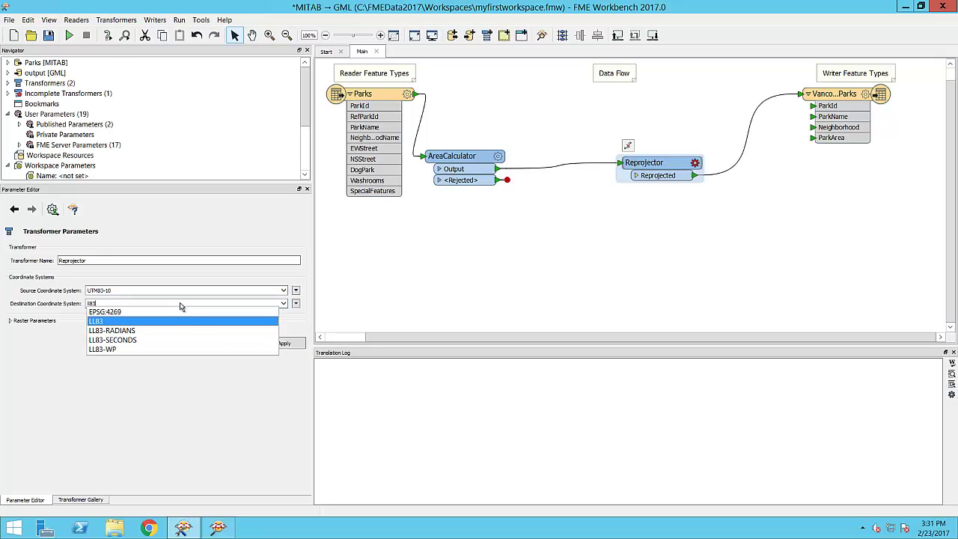
key(Return)
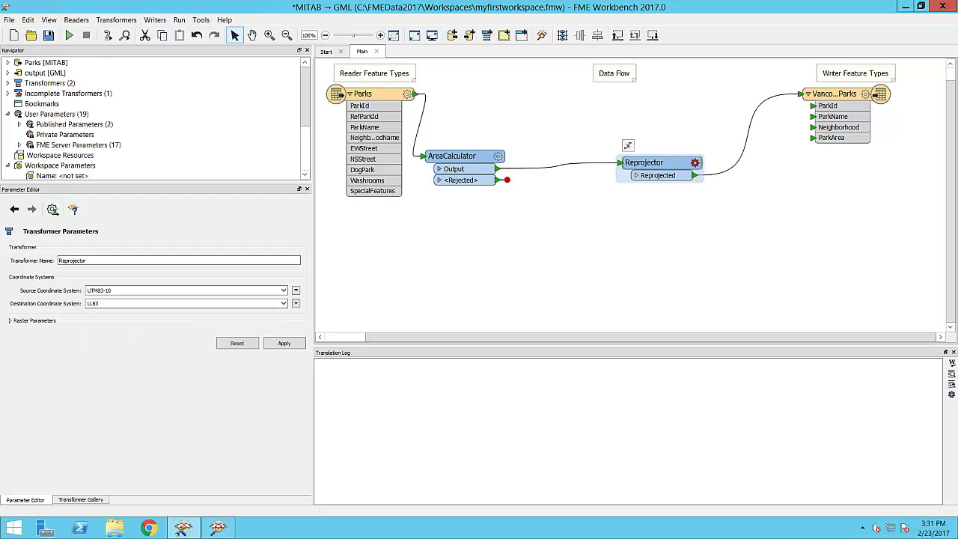
click(347, 293)
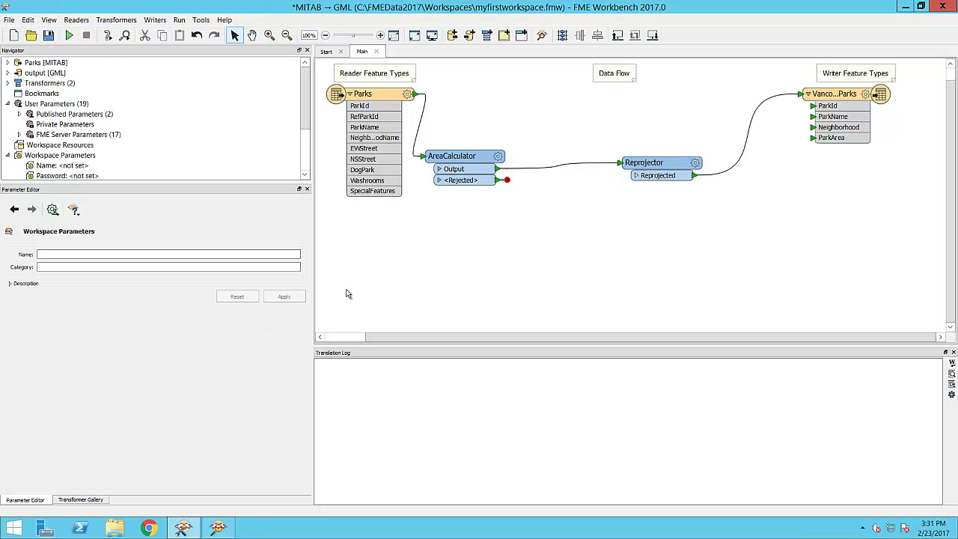
- Run the translation, writing 80 features to VancouverParks, and save the workspace
click(68, 37)
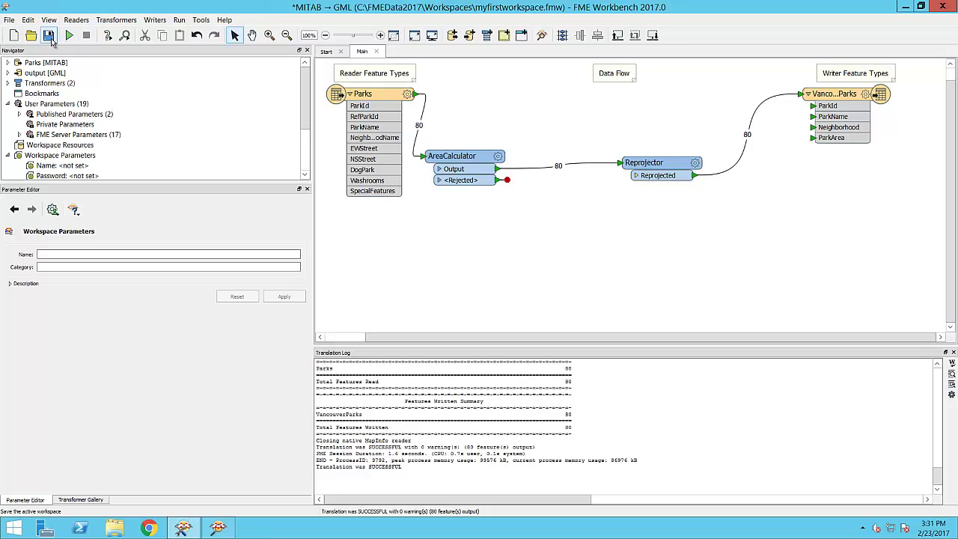
click(48, 35)
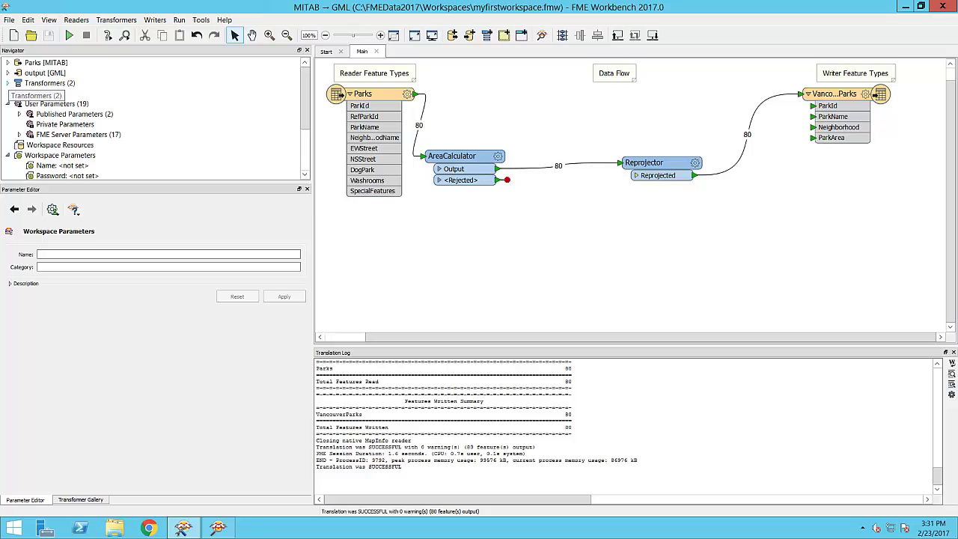